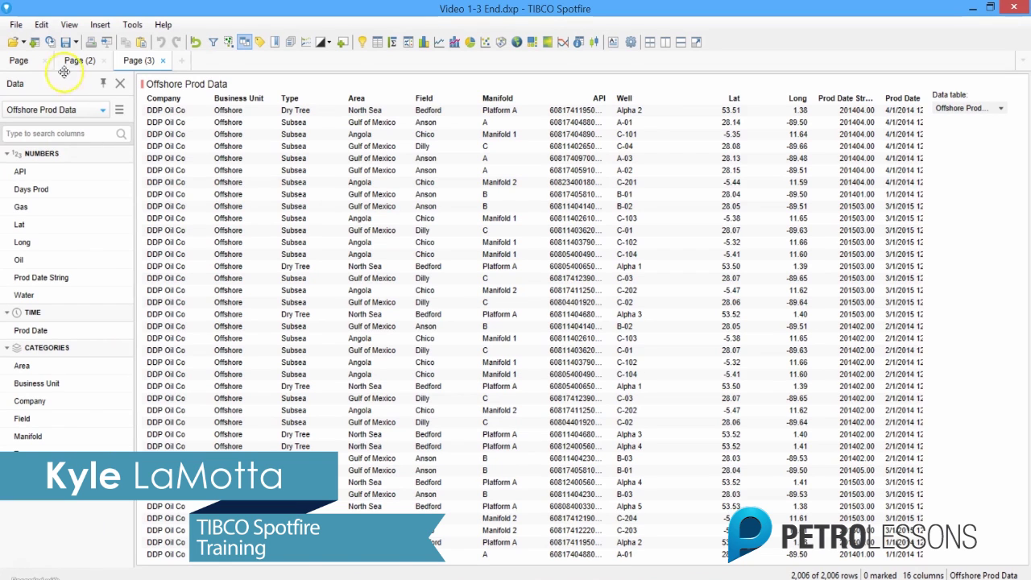
Open the Edit menu while the Offshore Prod Data table is displayed
click(42, 24)
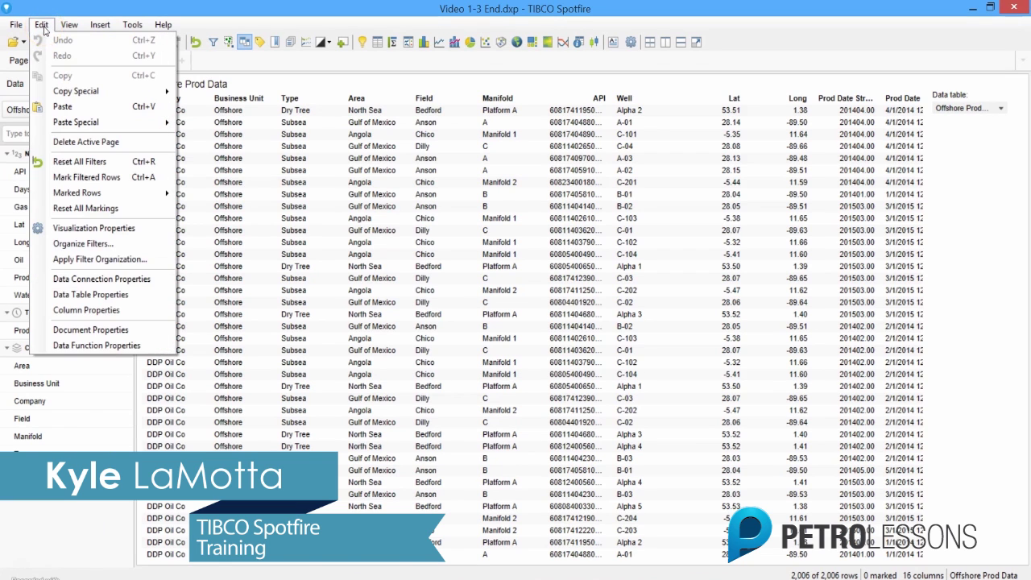
In Data Table Properties, rename Offshore Prod Data to 'Production Data' and confirm
click(126, 298)
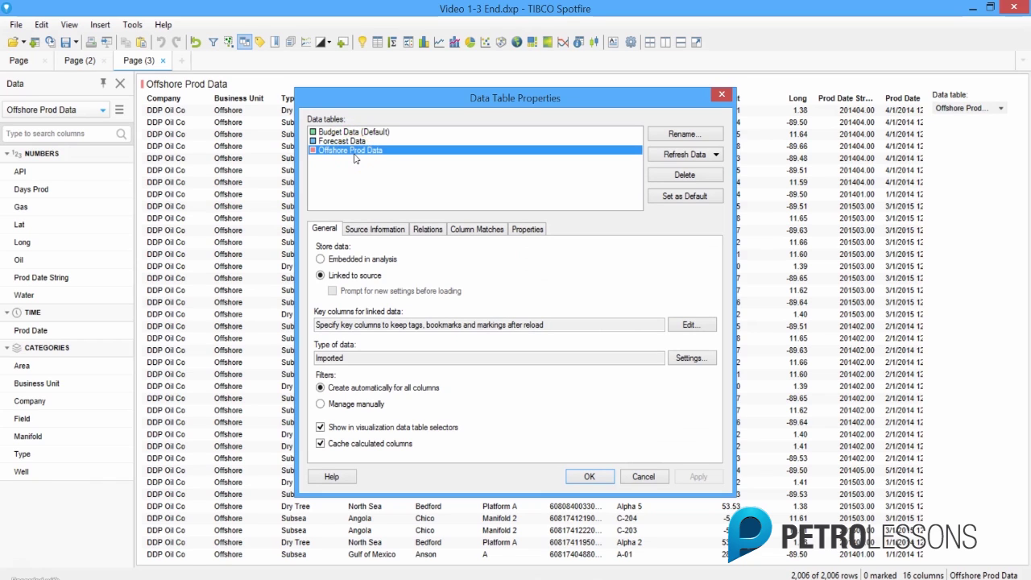
click(687, 133)
key(BackSpace)
text(Production Data)
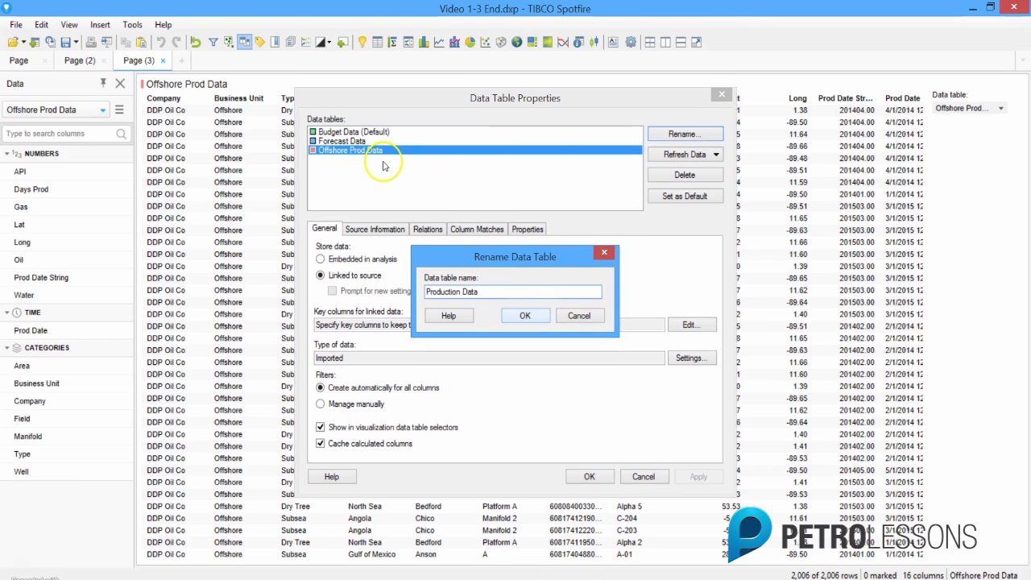
key(Return)
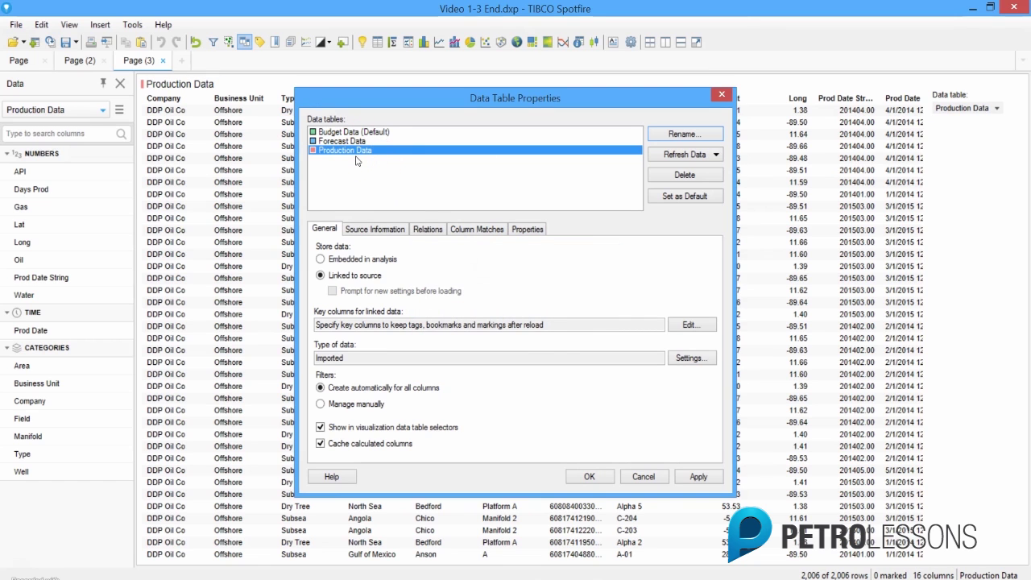
click(589, 476)
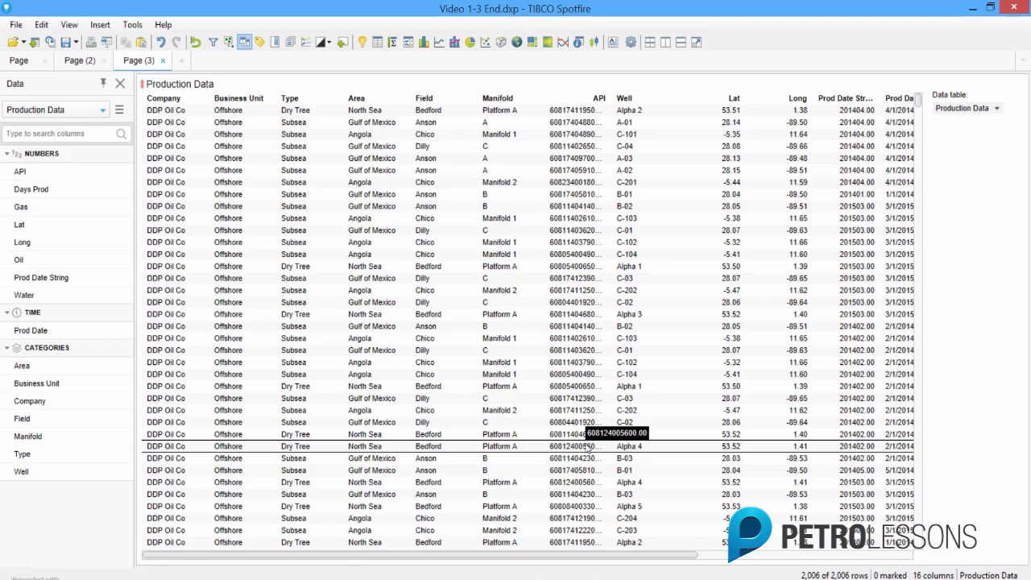
Open the Add Data Tables dialog from the toolbar
click(34, 570)
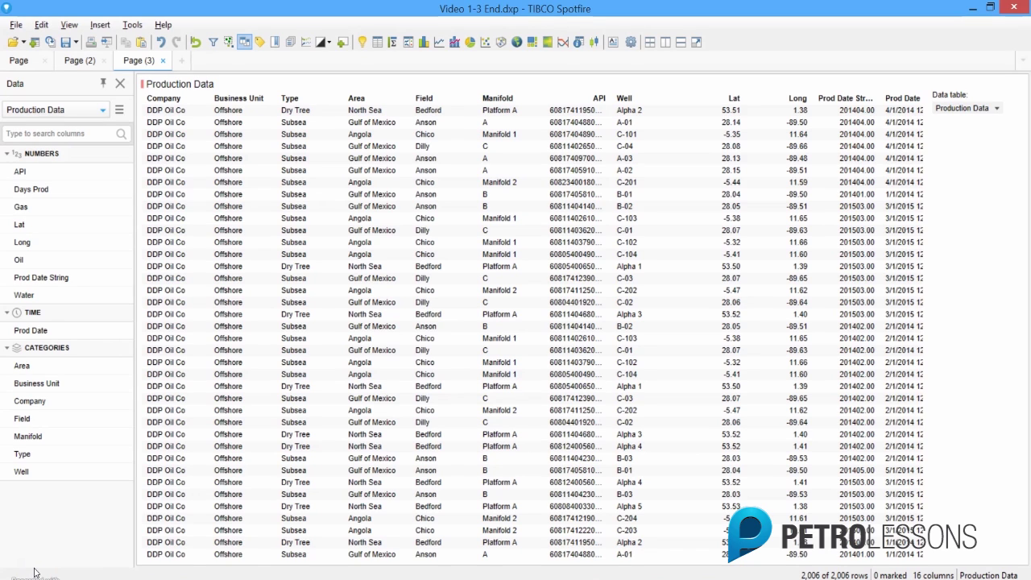
click(35, 42)
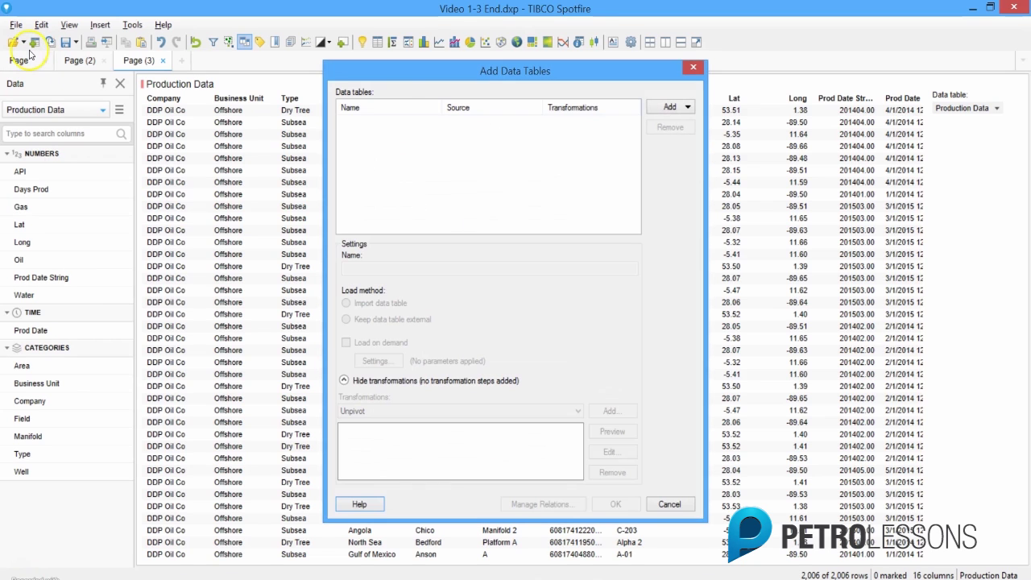
Add a table from Budget Data in the current analysis, named 'Combination Table'
click(657, 109)
drag(846, 158, 846, 207)
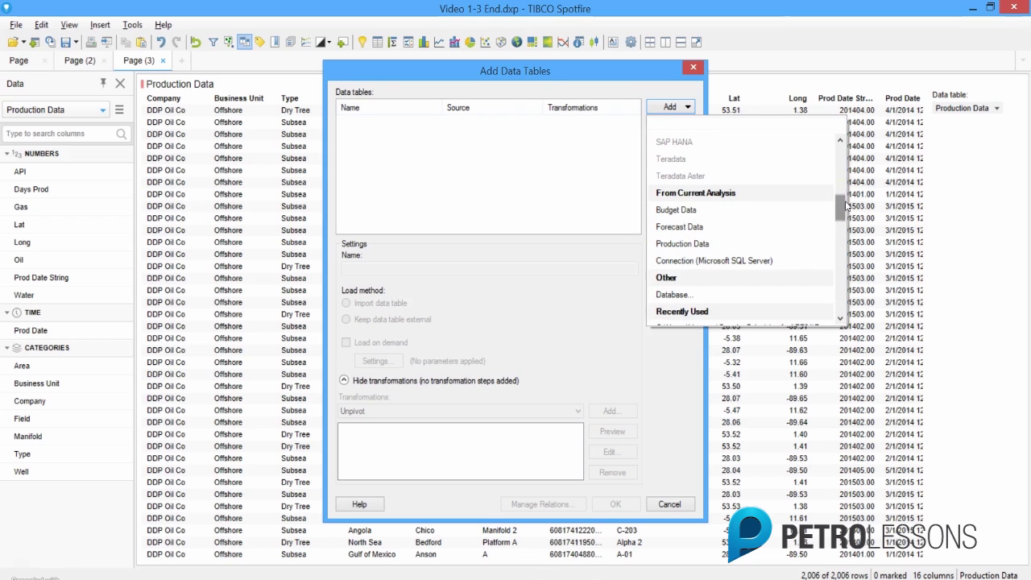
click(711, 211)
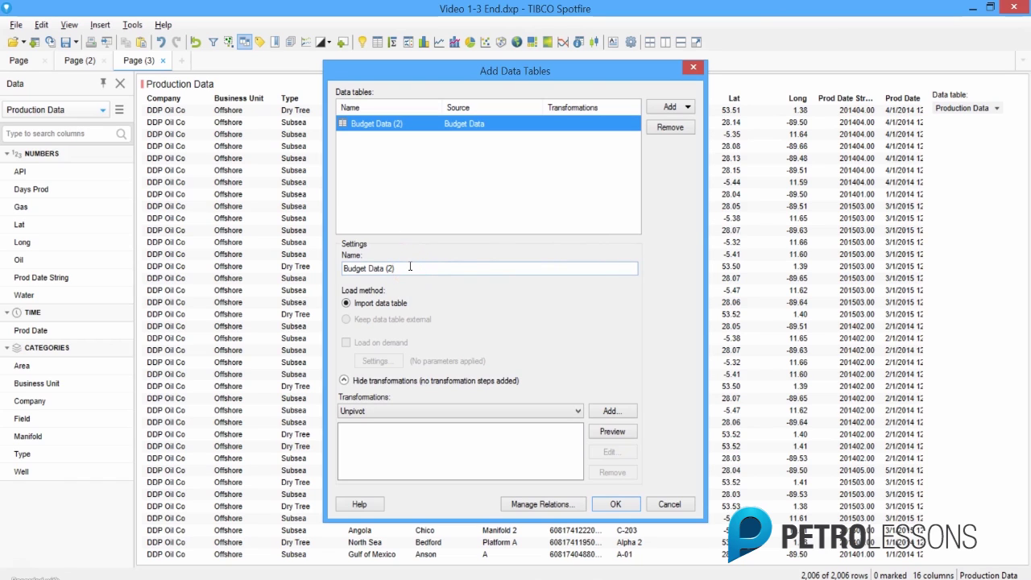
key(ctrl+a)
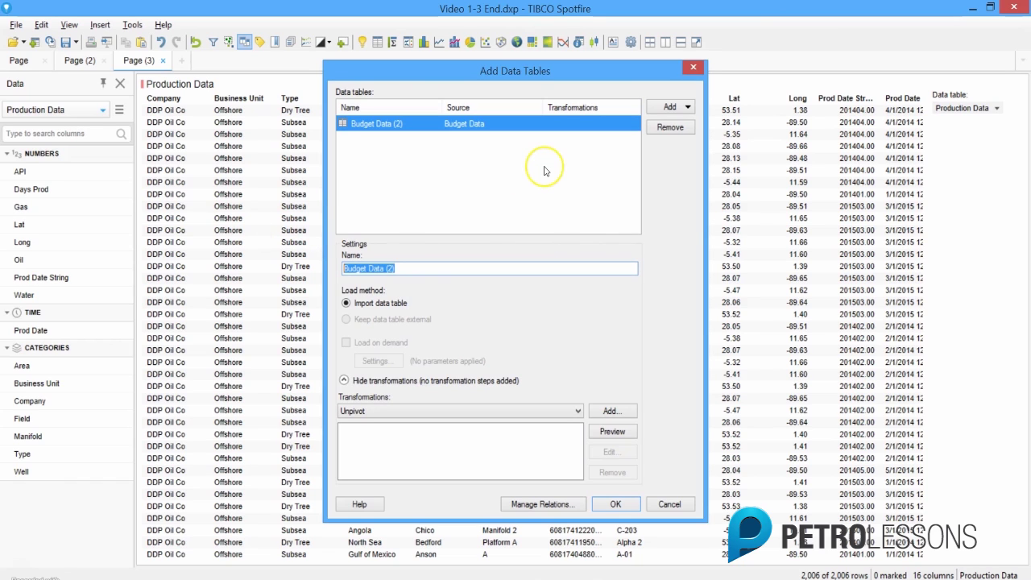
text(Co)
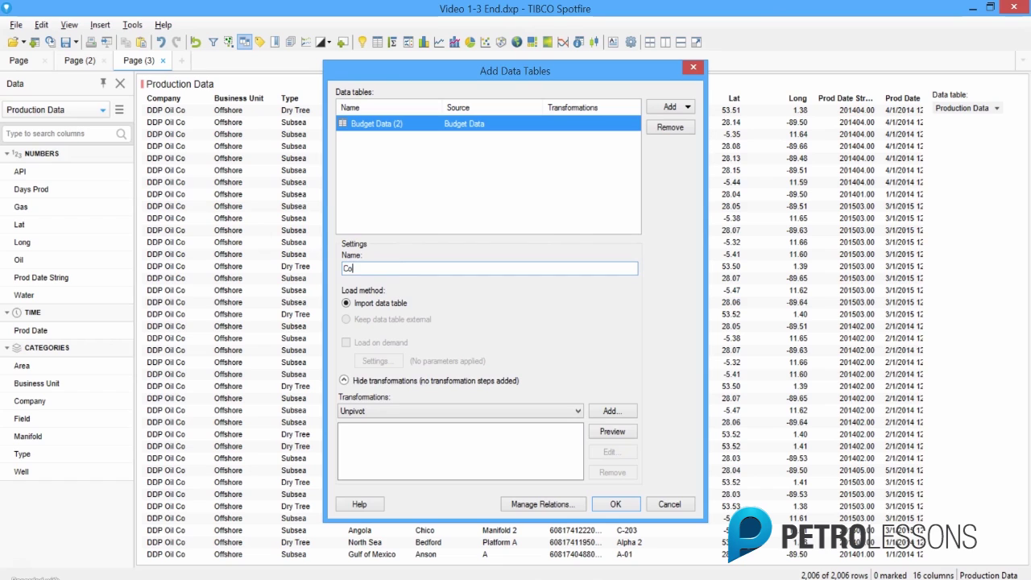
text(mbination)
text(Table)
Create the table, view Budget Data in the table visualization, then return to Combination Table
click(629, 505)
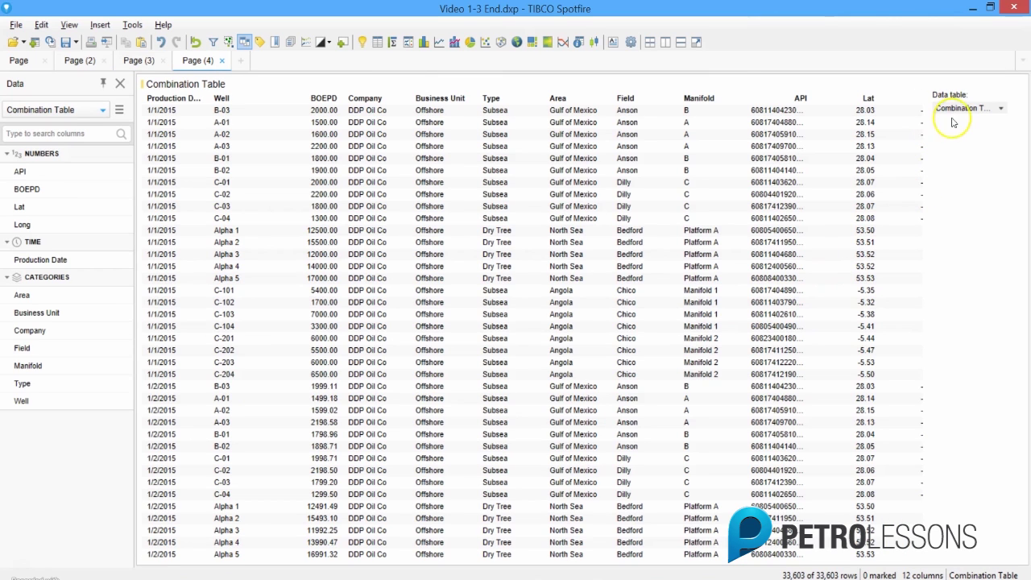
click(1003, 109)
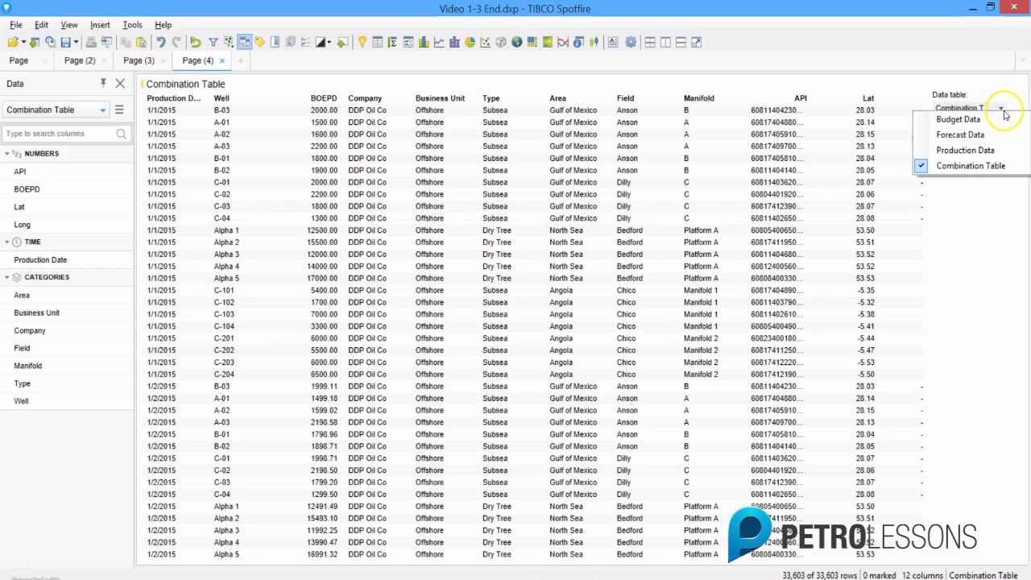
click(1004, 121)
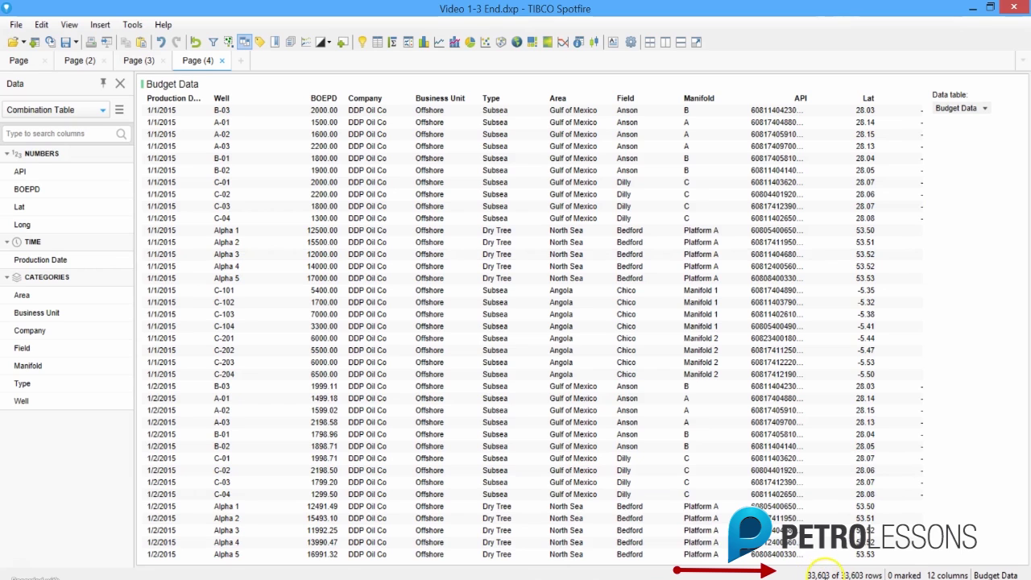
click(984, 108)
click(970, 165)
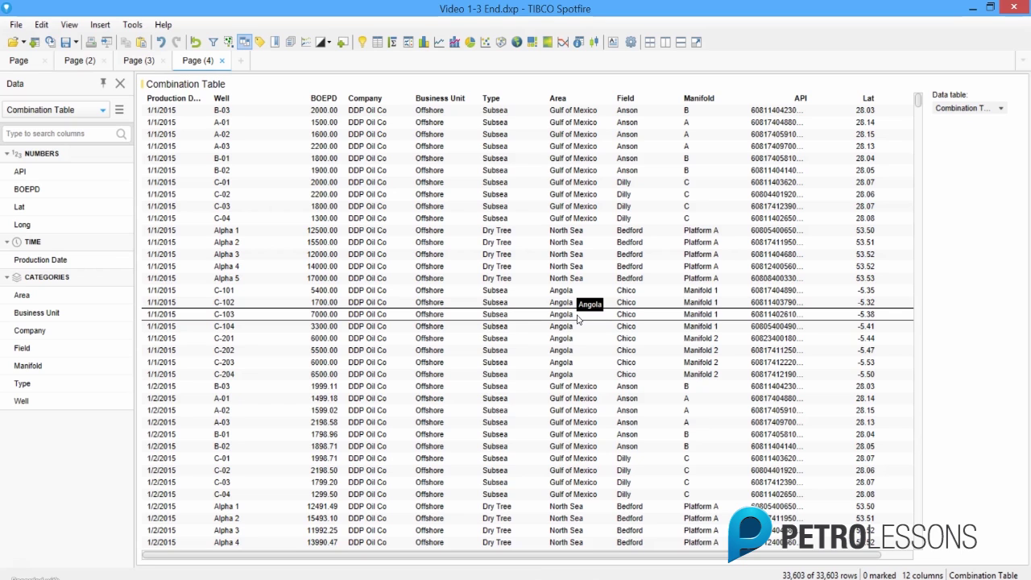
Start Insert Rows with Forecast Data from the current analysis as the source, then continue
click(103, 29)
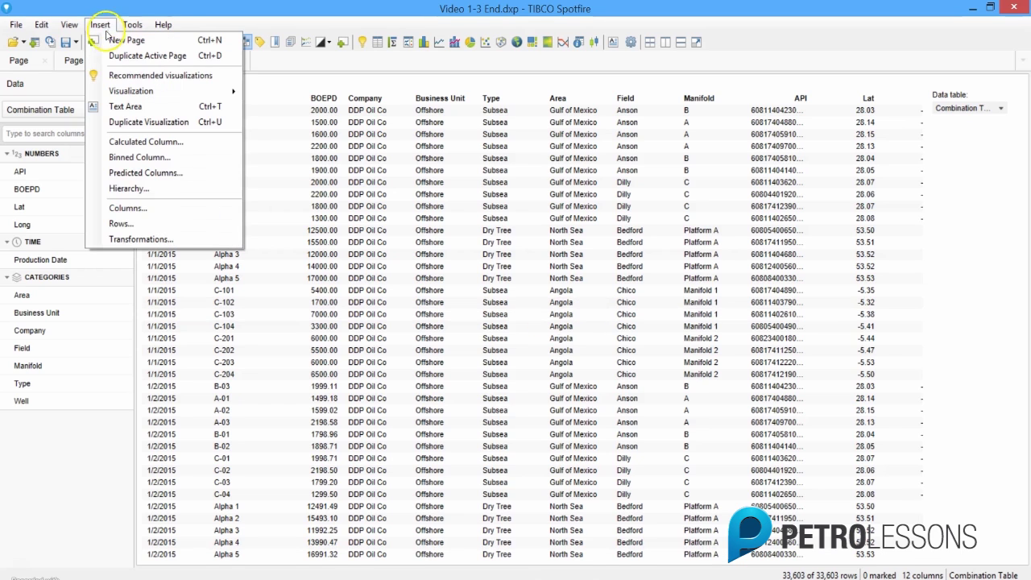
click(147, 228)
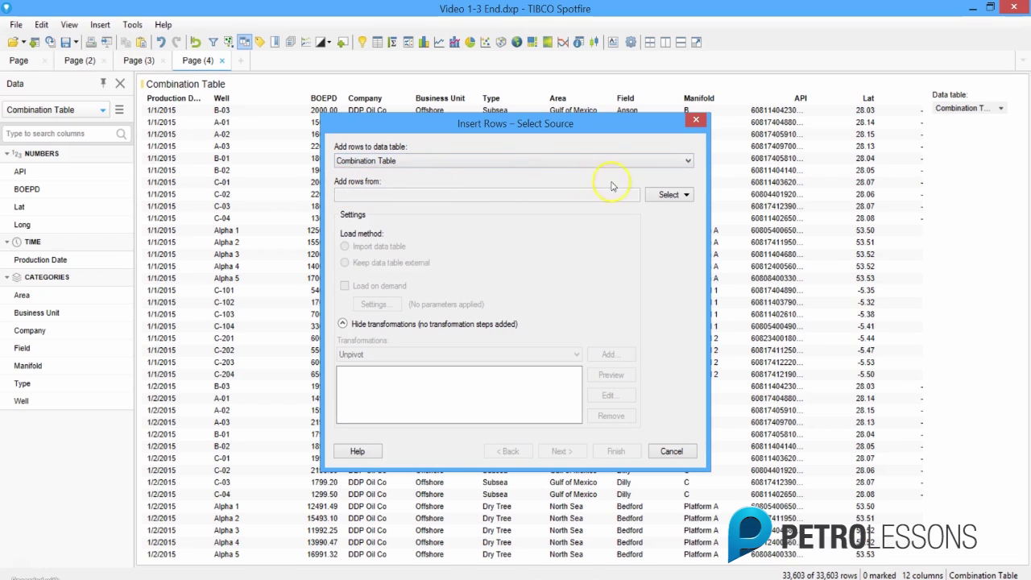
click(661, 197)
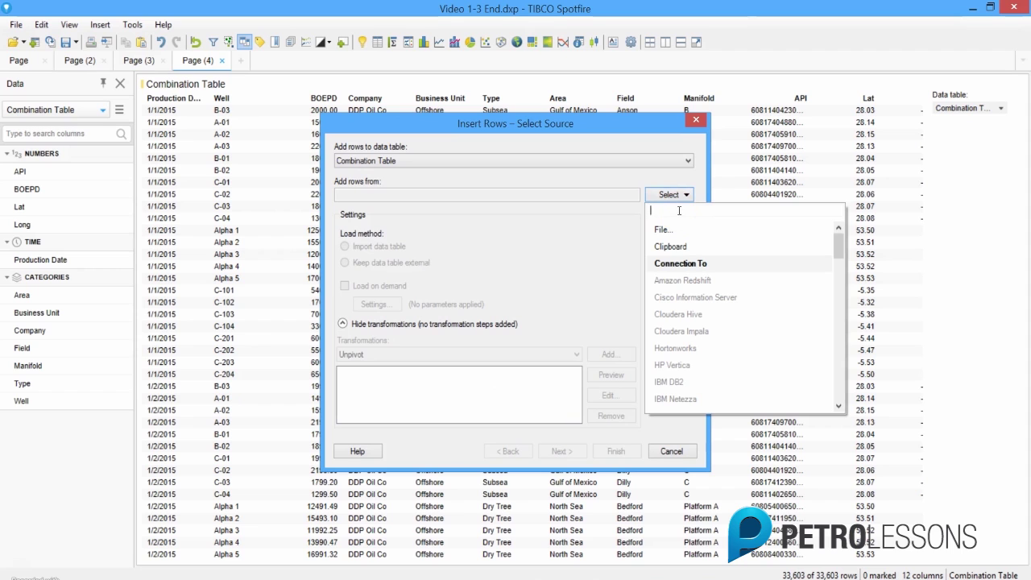
scroll(714, 310, down, 3)
scroll(765, 312, down, 5)
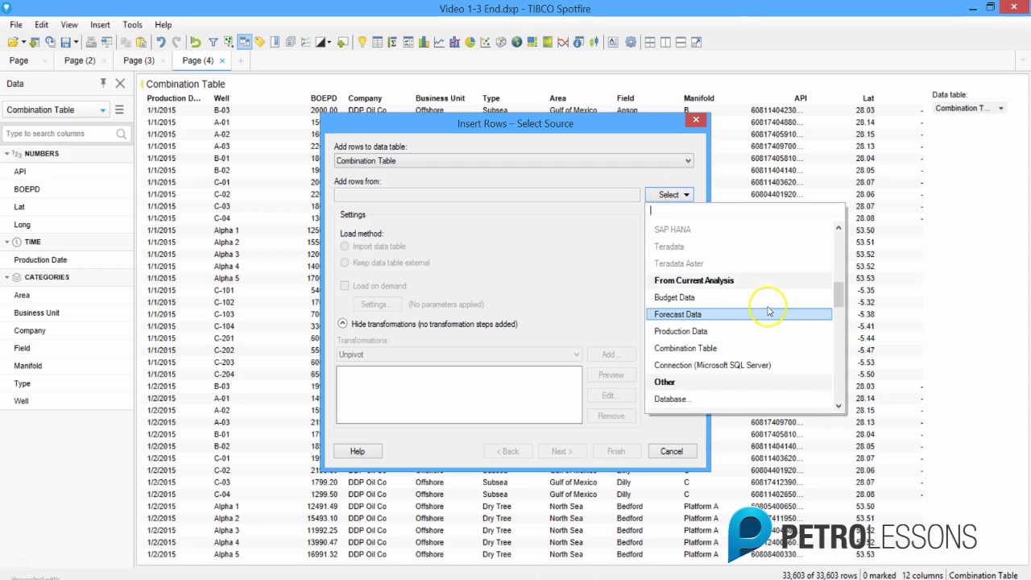
click(710, 318)
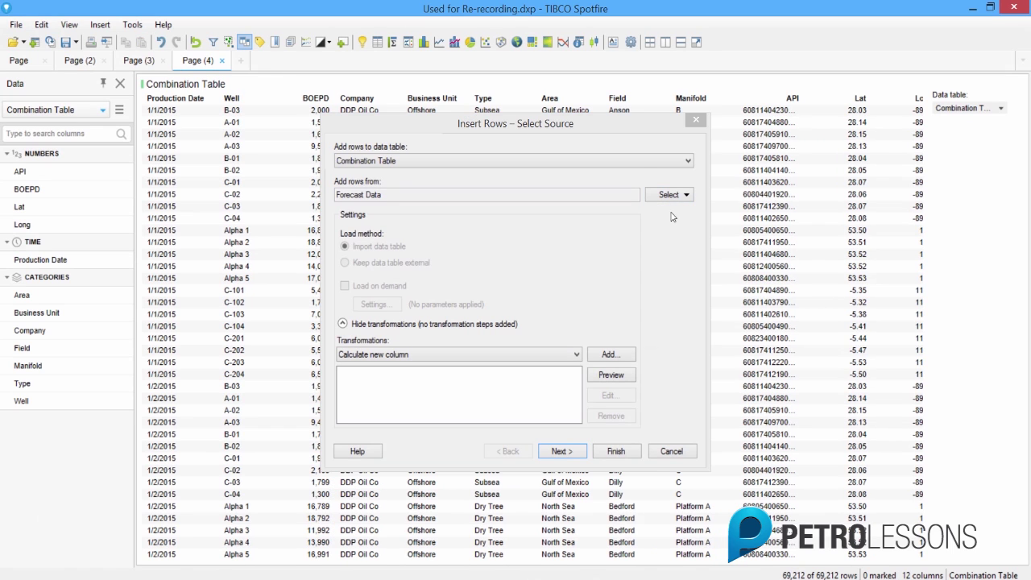
click(583, 452)
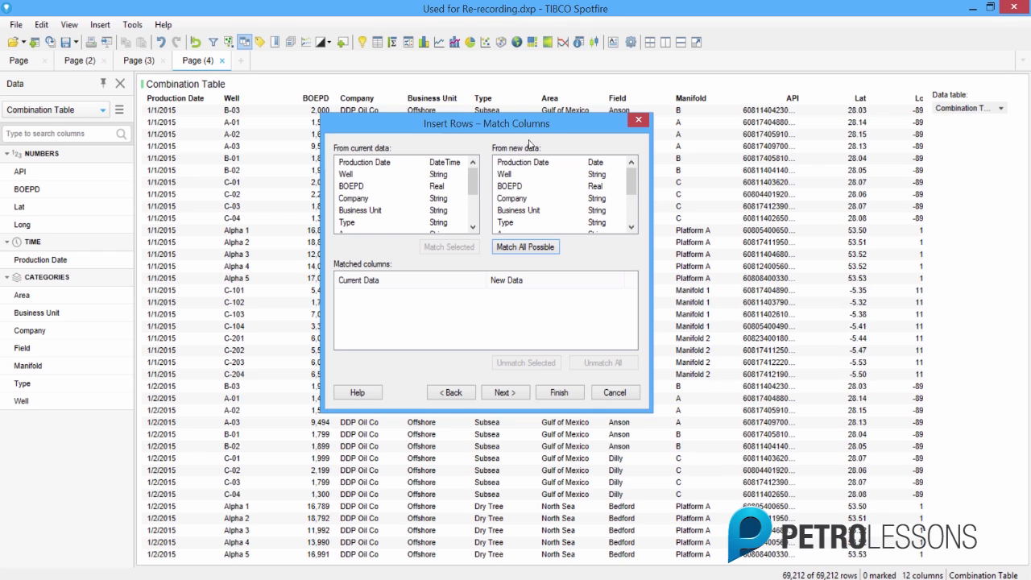
Auto-match same-named columns and pair the two Production Date columns
click(520, 249)
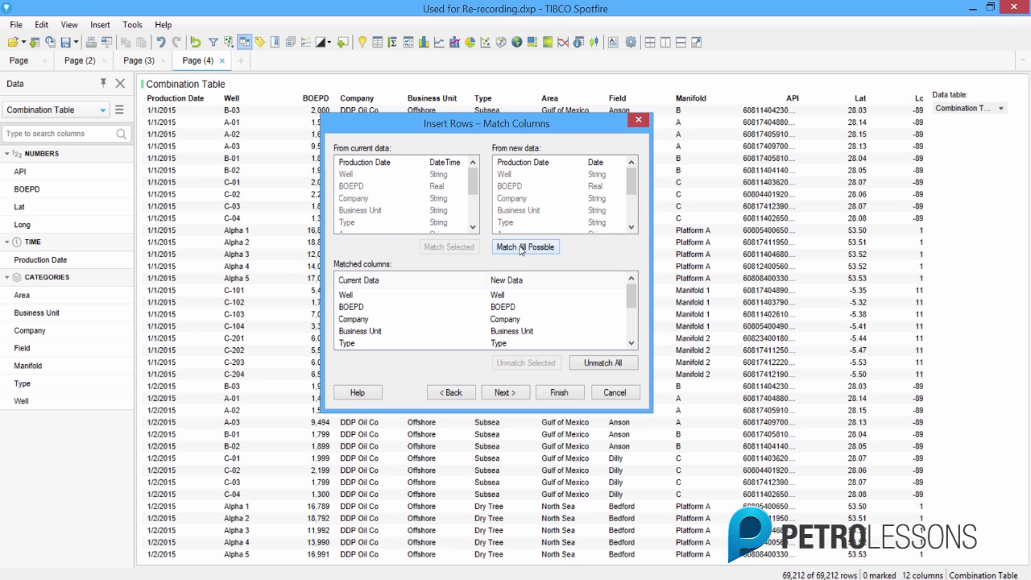
scroll(535, 220, down, 2)
scroll(535, 220, up, 2)
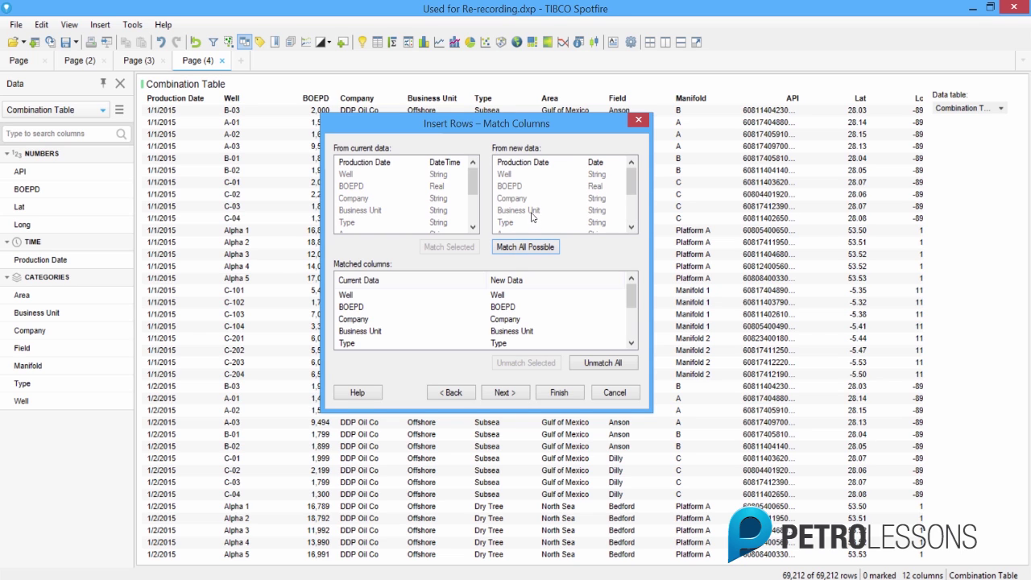
click(427, 164)
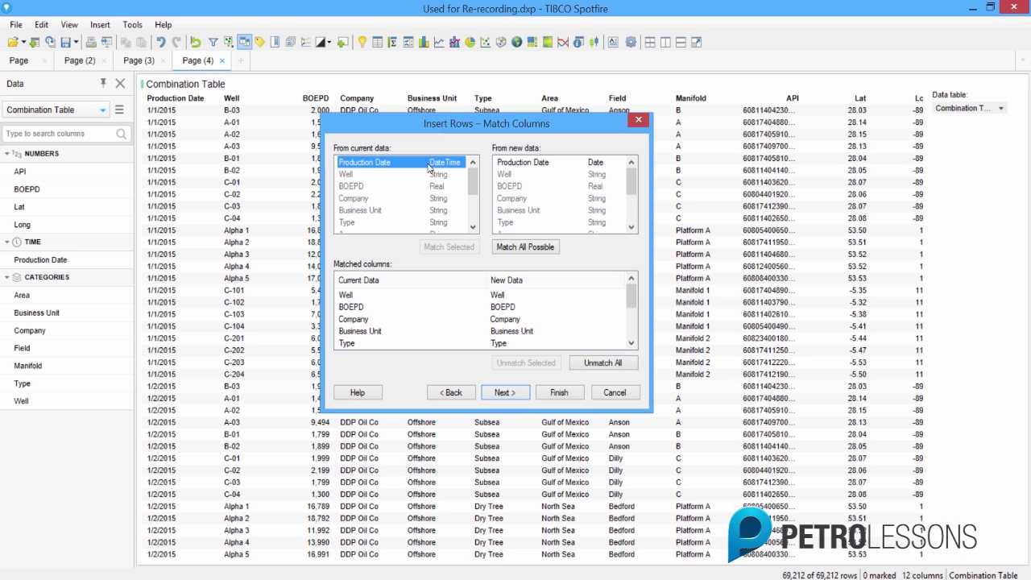
click(586, 164)
click(464, 247)
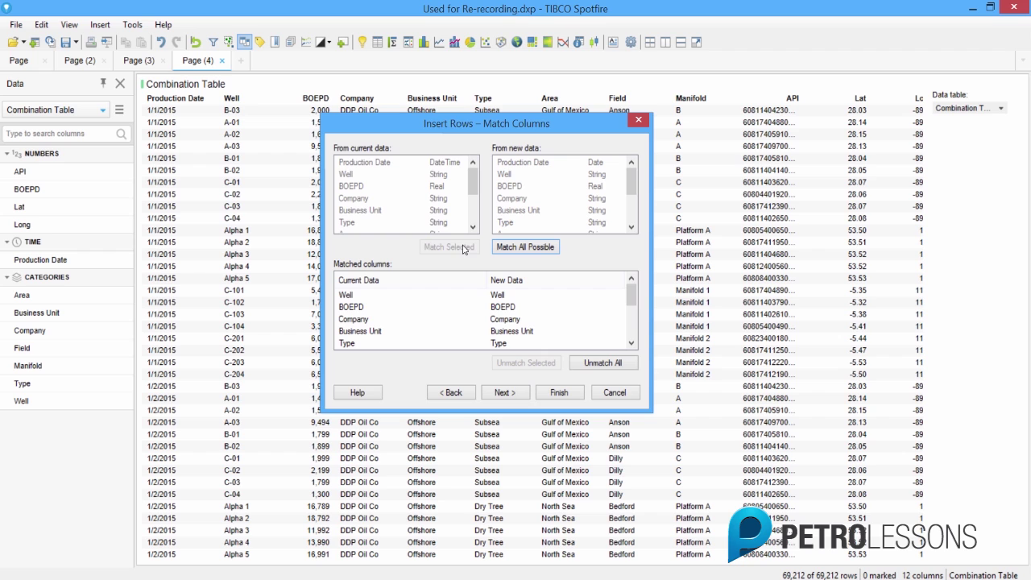
click(503, 392)
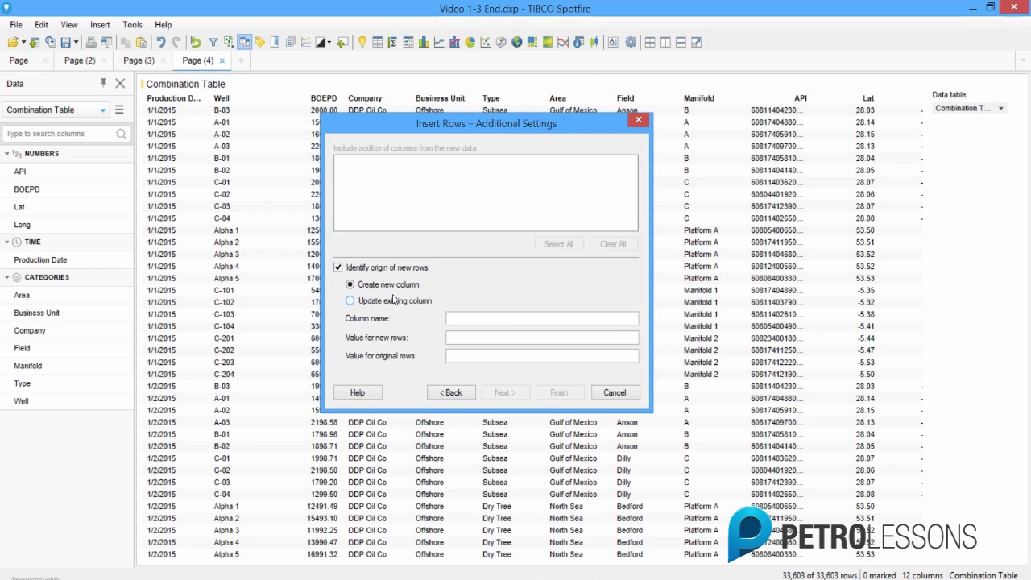
Add a 'Source' origin column labelling new rows Forecast and original rows Budget, then finish
click(461, 317)
text(S)
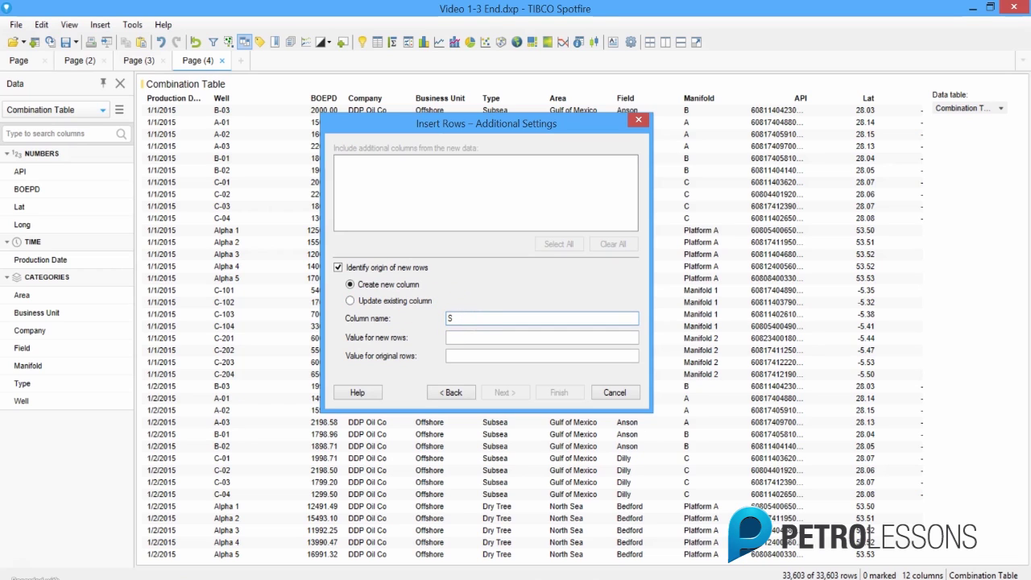
text(ource)
click(483, 355)
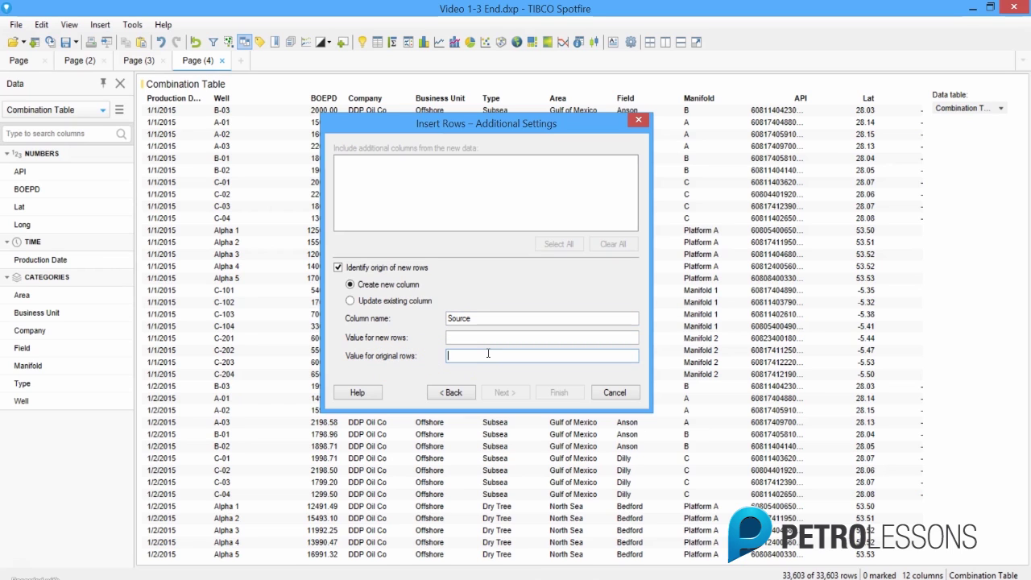
text(Budget)
click(485, 338)
text(Forecast)
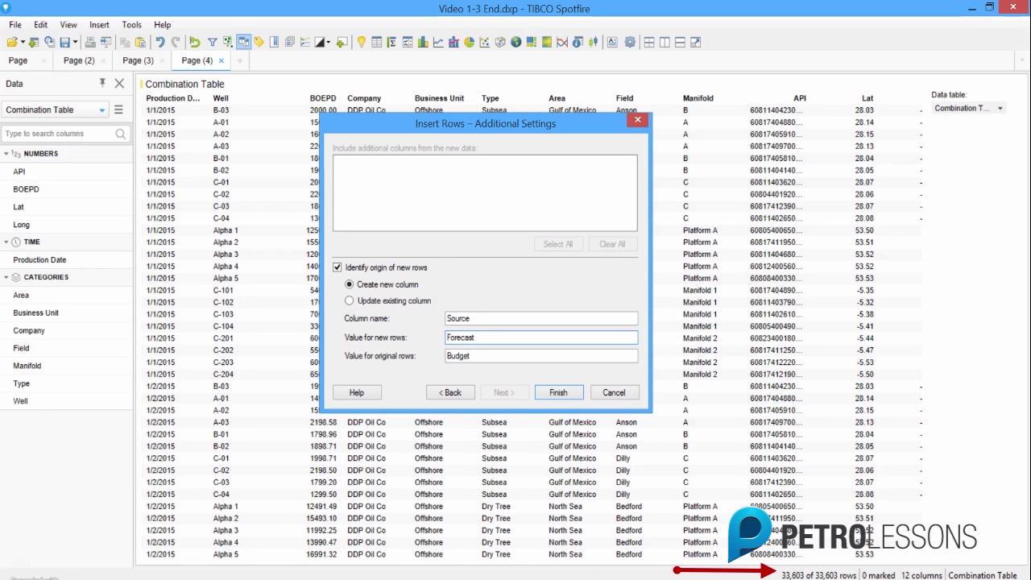
click(575, 400)
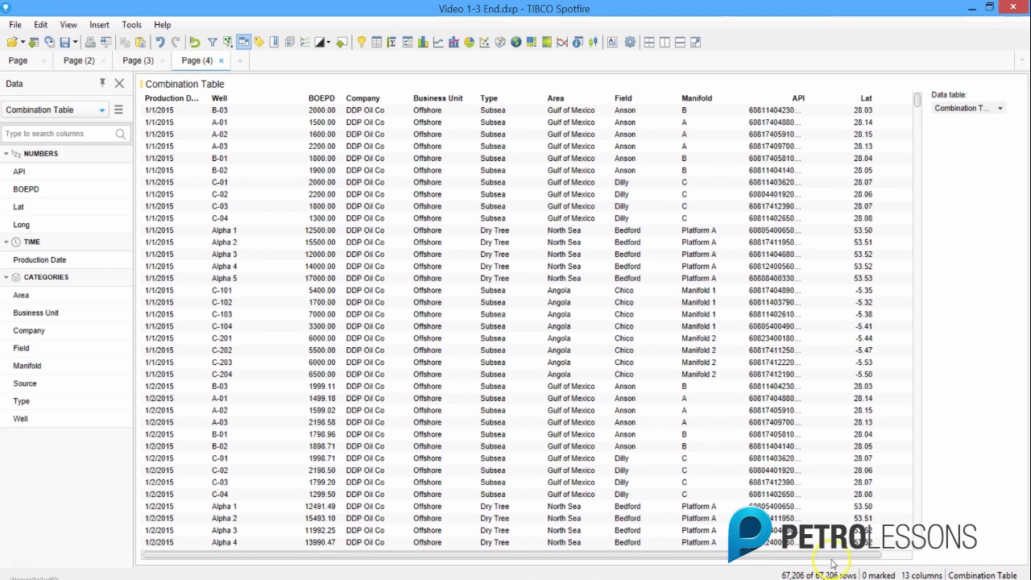
Scroll the table right to the Long column and open a cell's context menu
drag(809, 556, 846, 557)
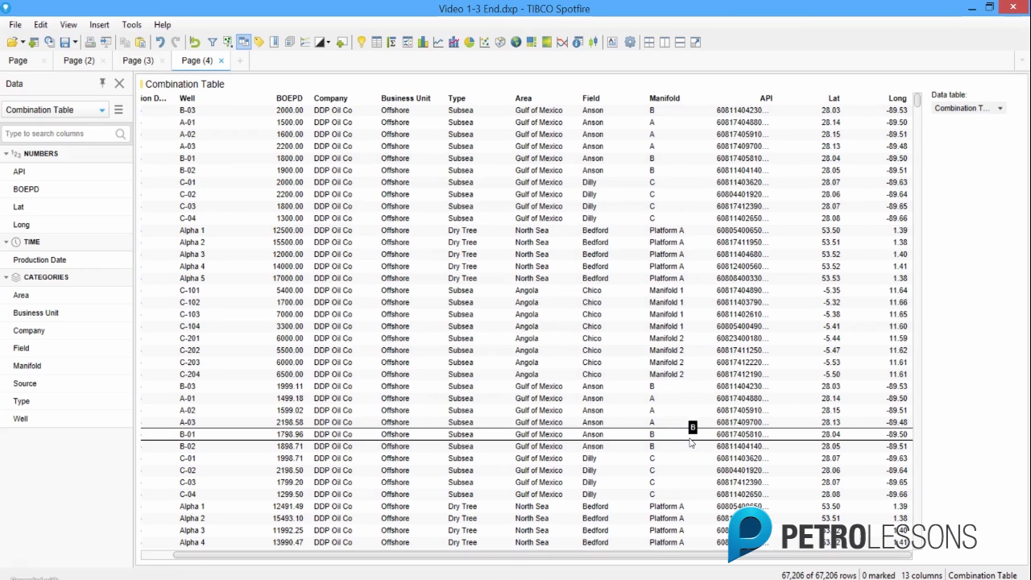
right_click(820, 246)
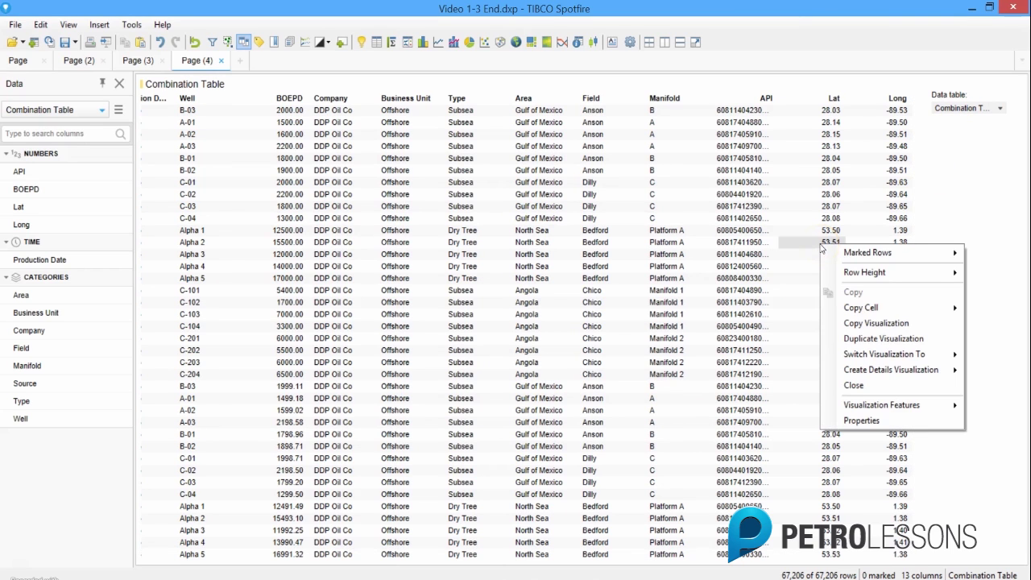
Add Source to the table's shown columns, then scroll to the appended Forecast rows
click(861, 421)
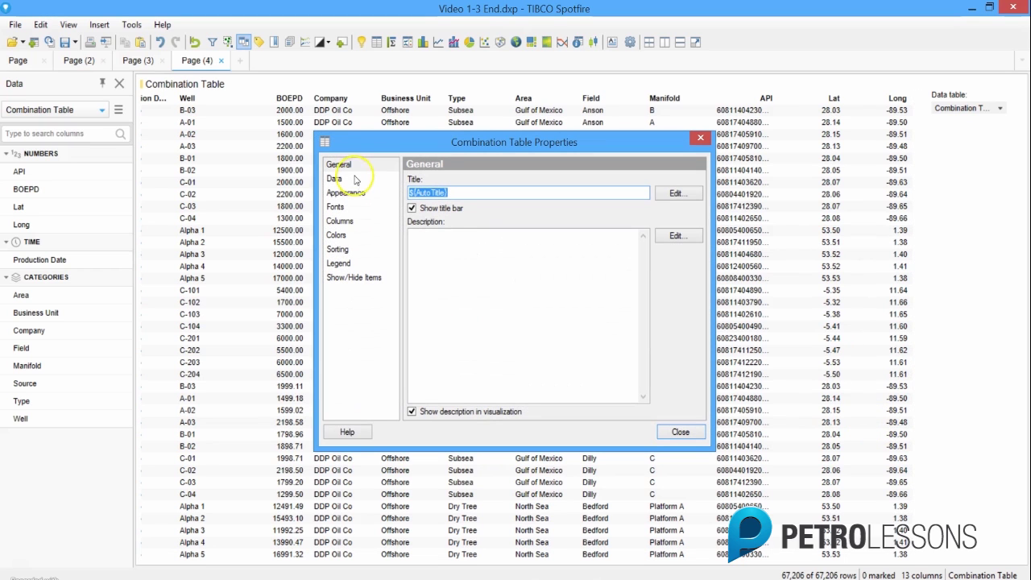
click(352, 222)
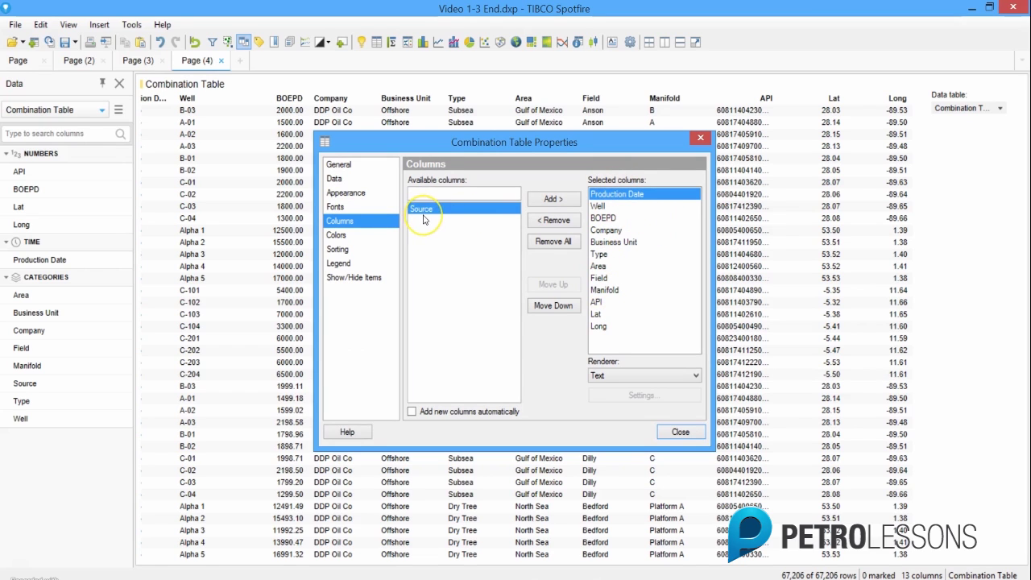
click(570, 200)
click(680, 431)
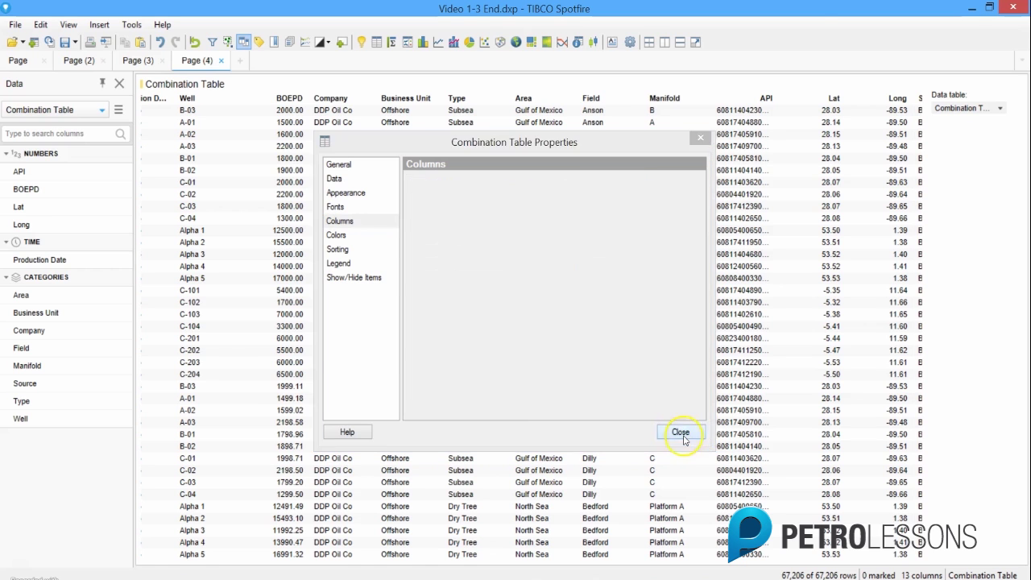
drag(665, 555, 724, 555)
click(874, 194)
click(902, 160)
drag(916, 102, 913, 387)
click(863, 447)
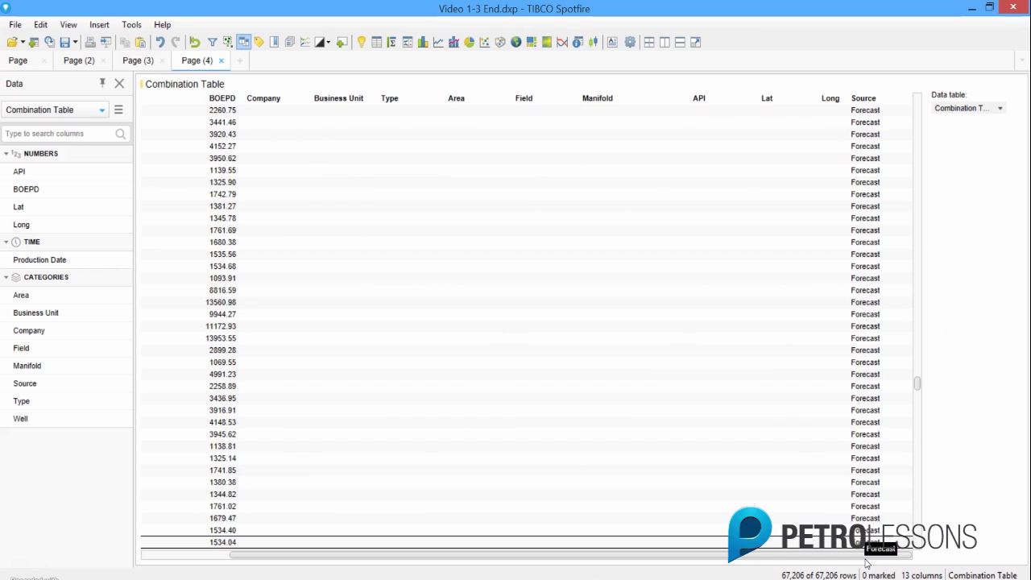
Start Insert Rows with Production Data from the current analysis as the row source, then continue
click(99, 24)
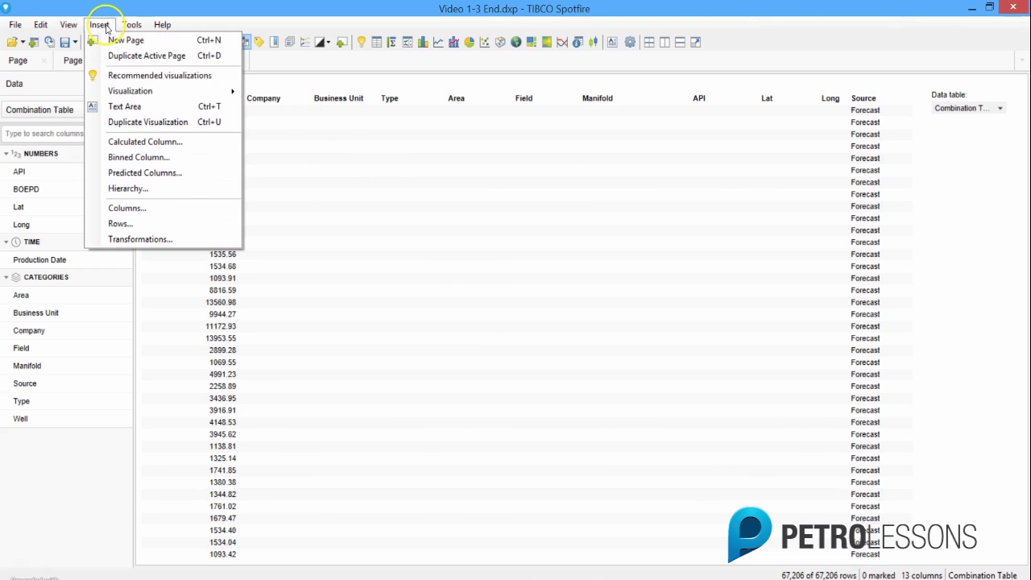
click(152, 225)
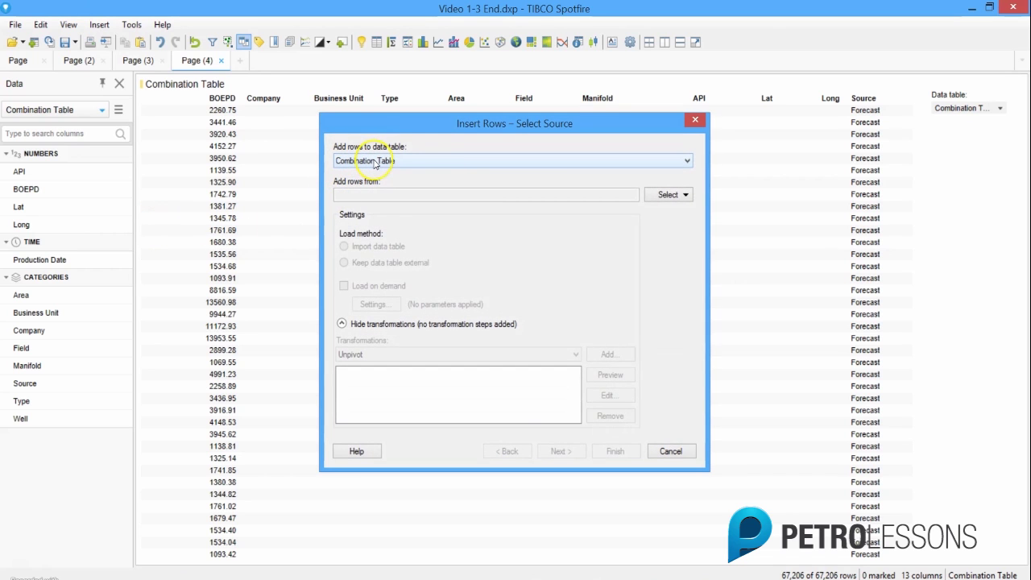
click(682, 197)
scroll(720, 330, down, 6)
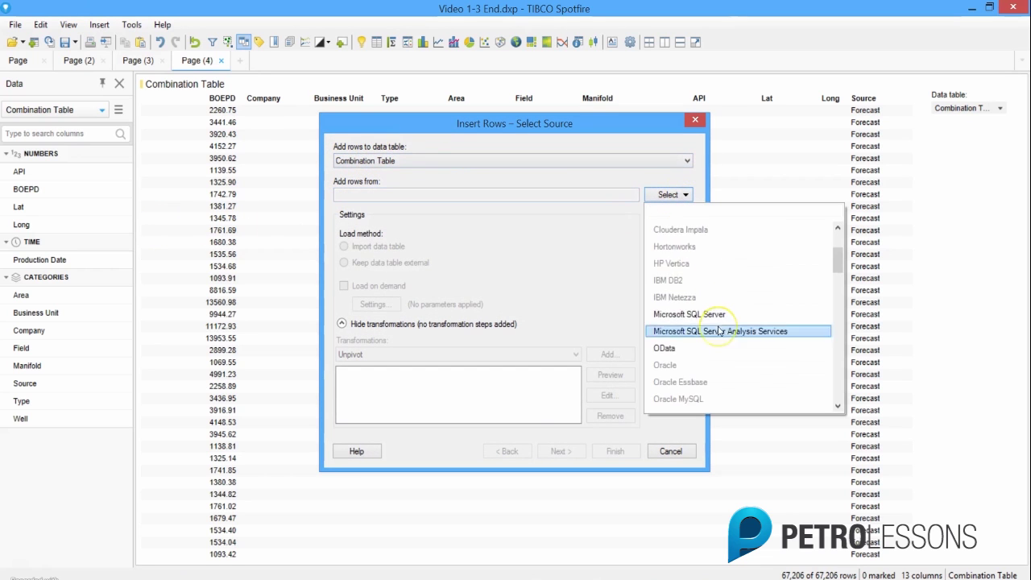
scroll(719, 330, down, 2)
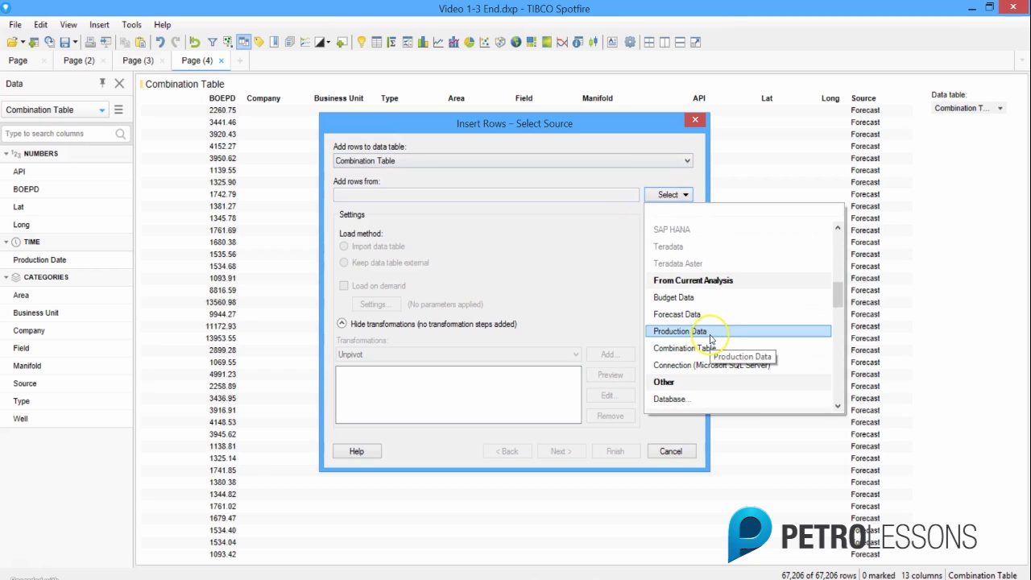
click(710, 335)
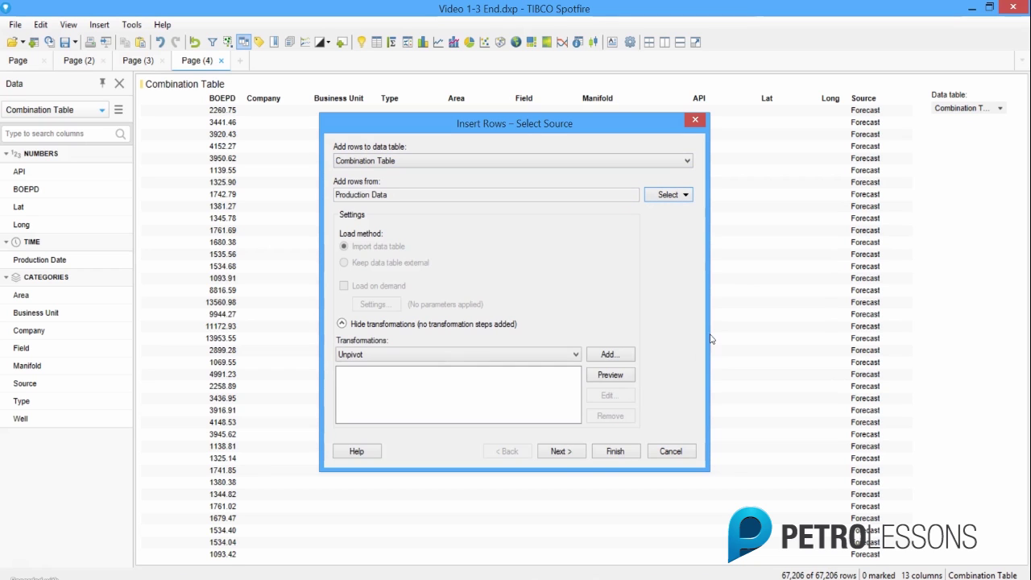
click(571, 452)
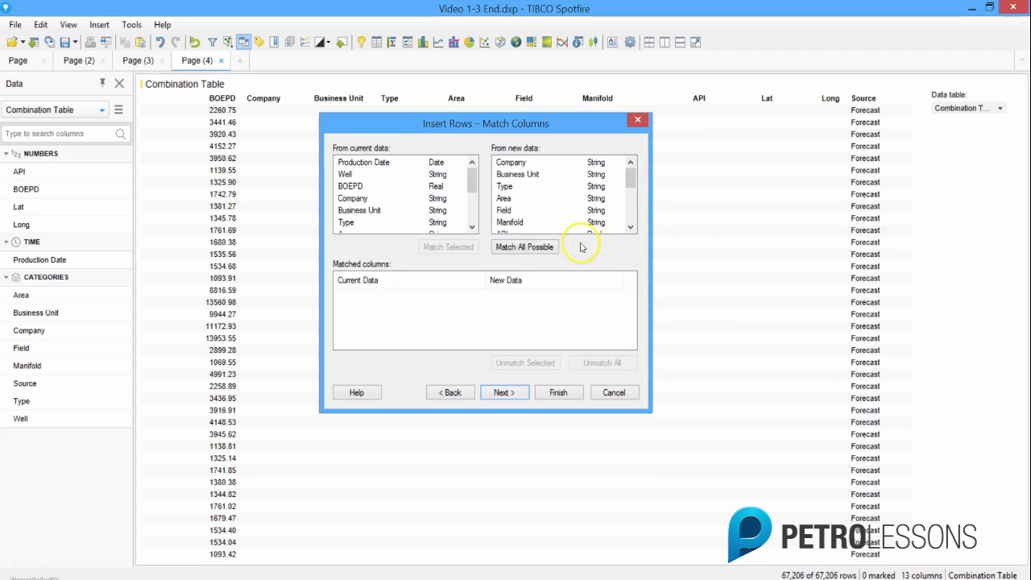
Automatically match all Production Data columns that share names with the Combination Table
click(553, 253)
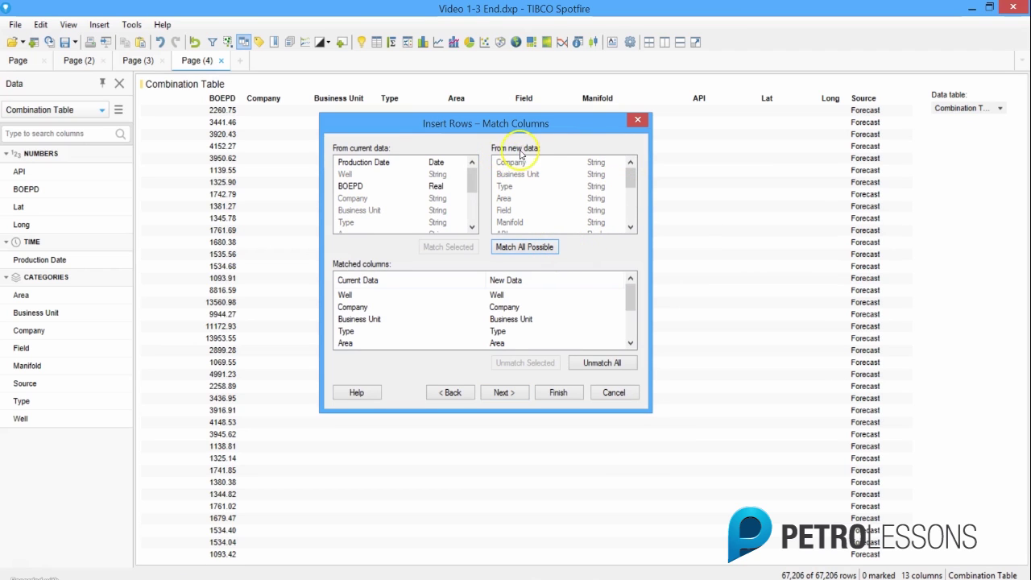
drag(630, 173, 630, 181)
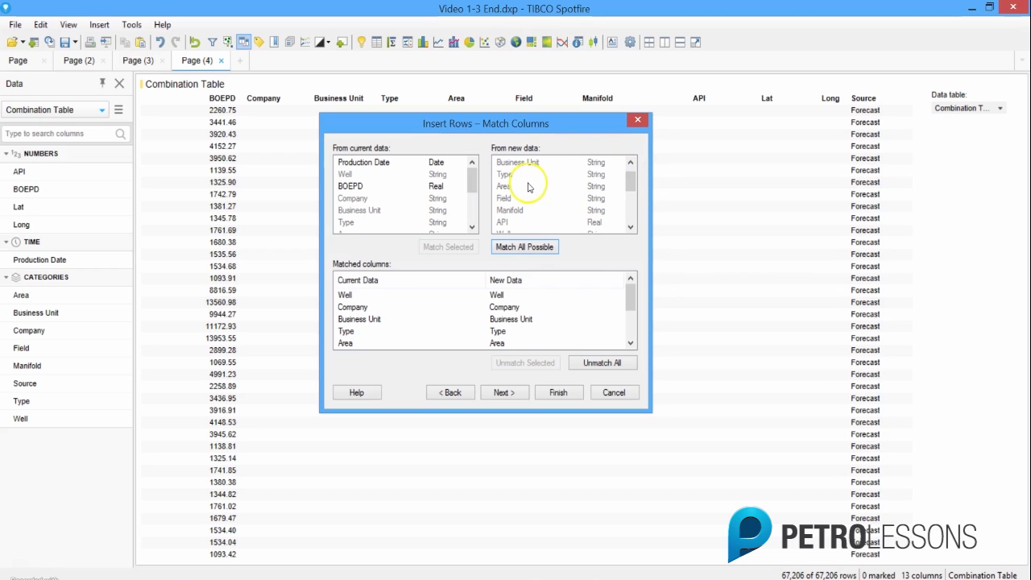
drag(632, 180, 637, 213)
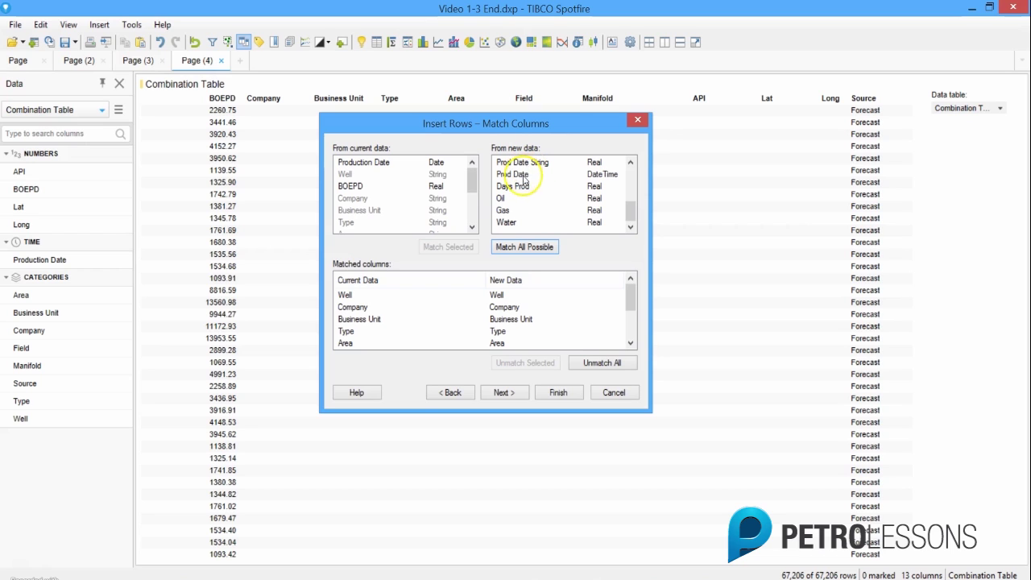
click(560, 151)
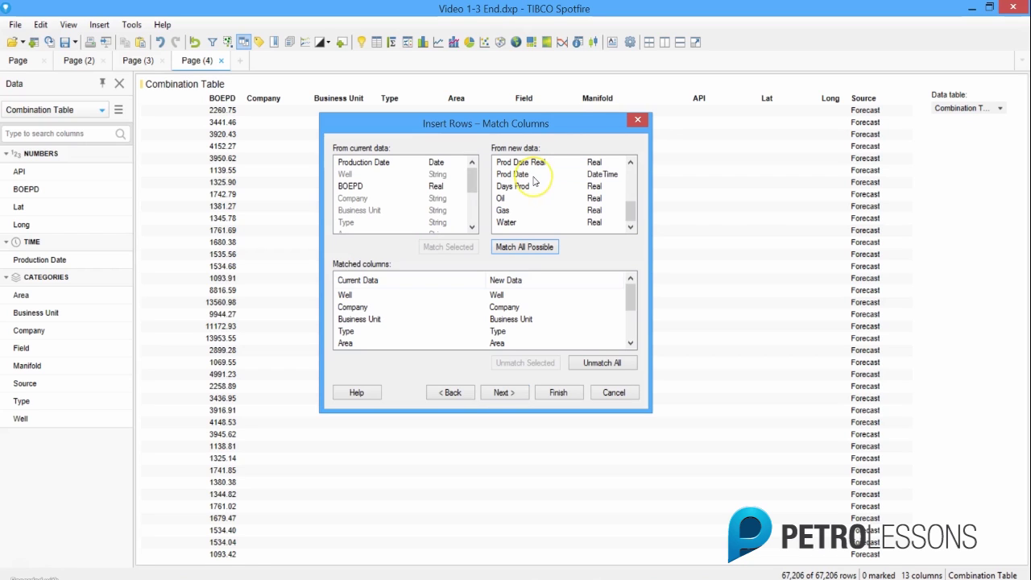
Pair the new data's Prod Date column with the current Production Date column
click(534, 177)
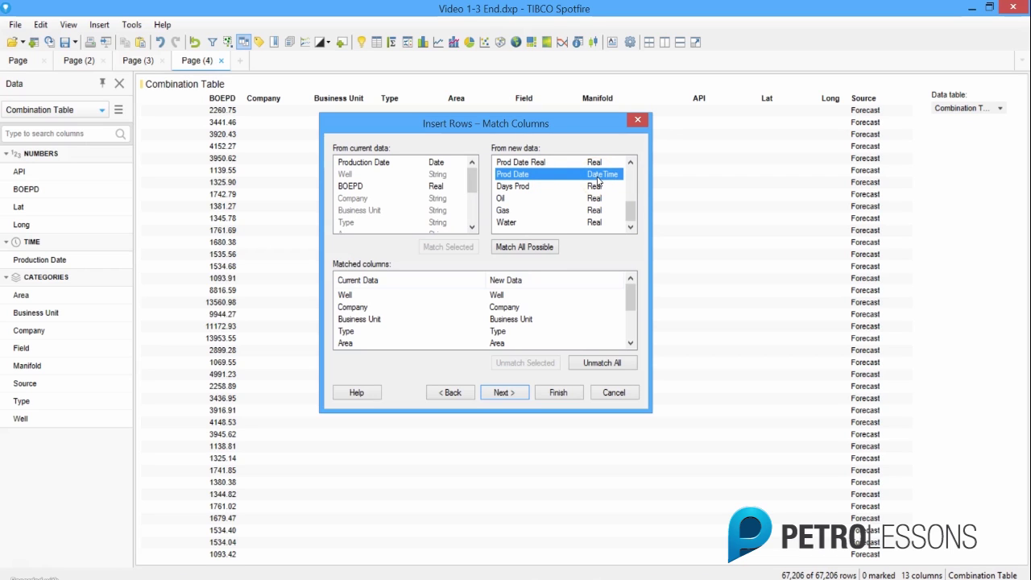
click(377, 163)
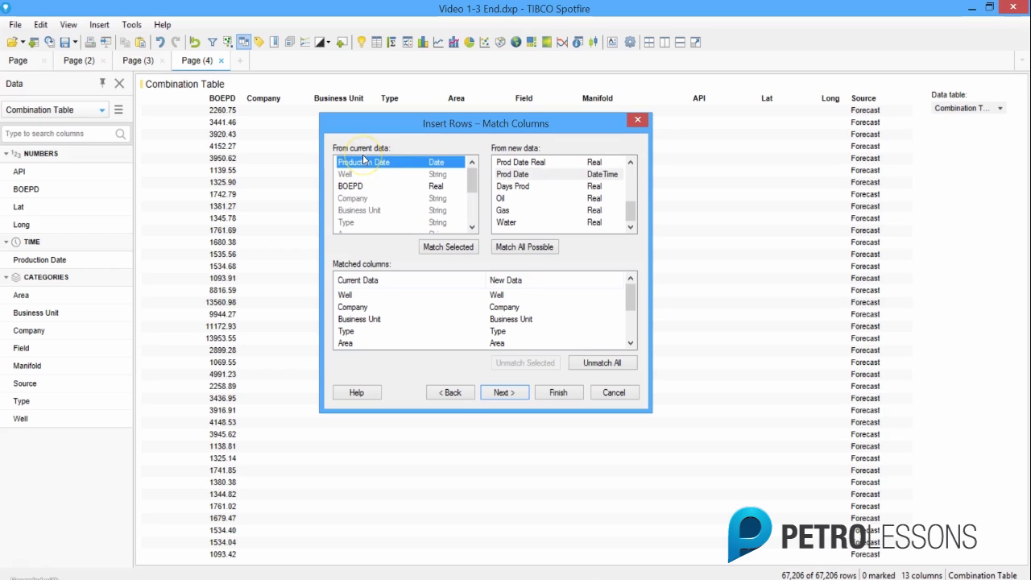
click(517, 175)
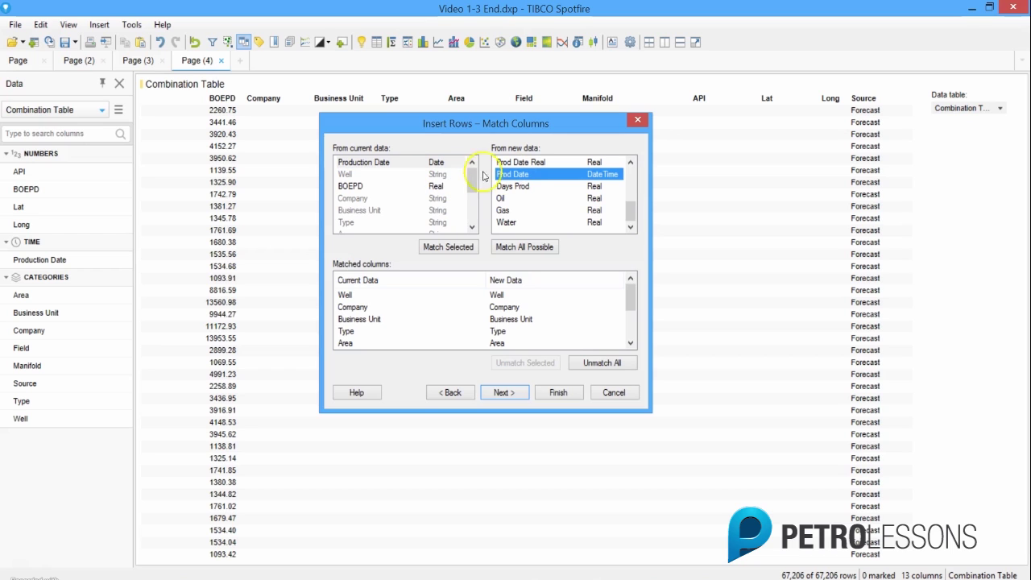
click(437, 163)
click(463, 249)
click(463, 249)
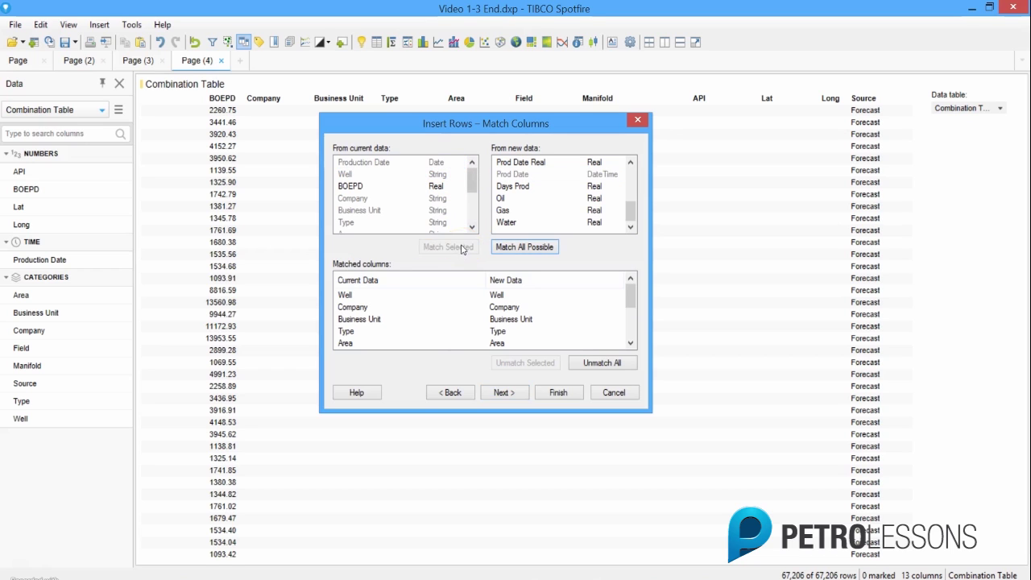
click(331, 288)
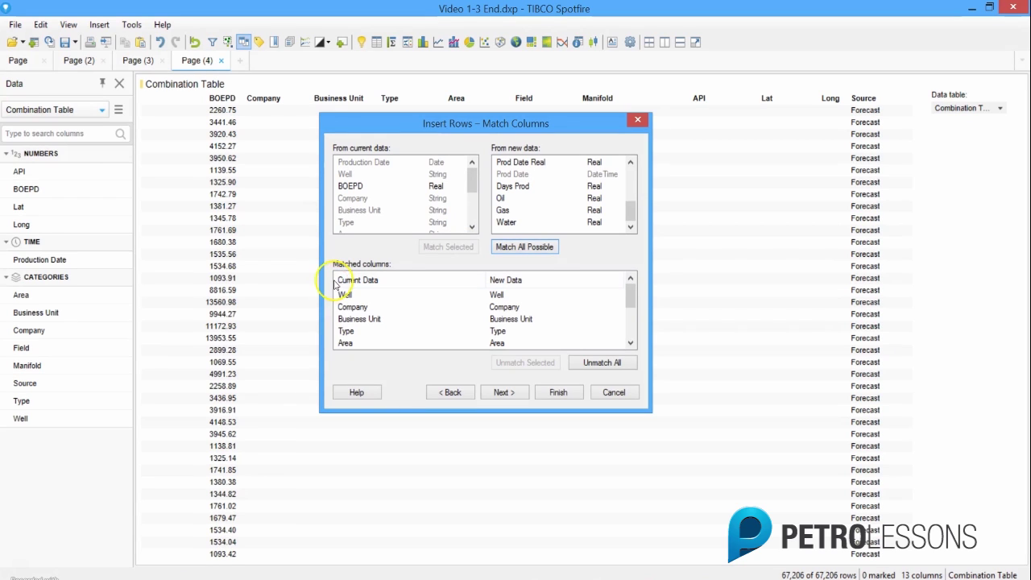
click(362, 236)
Cancel the Insert Rows – Match Columns dialog without adding the Production Data rows
click(612, 394)
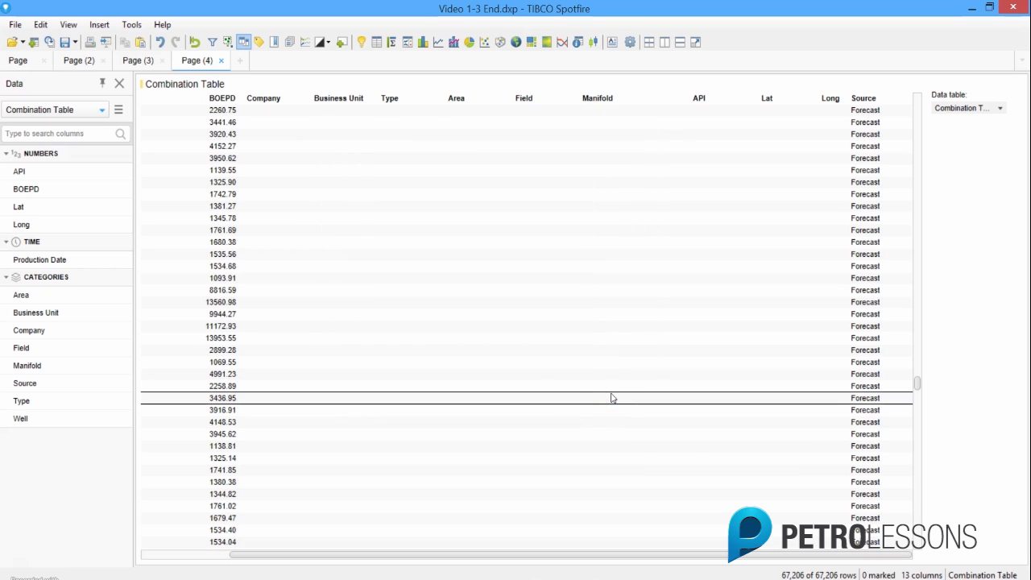